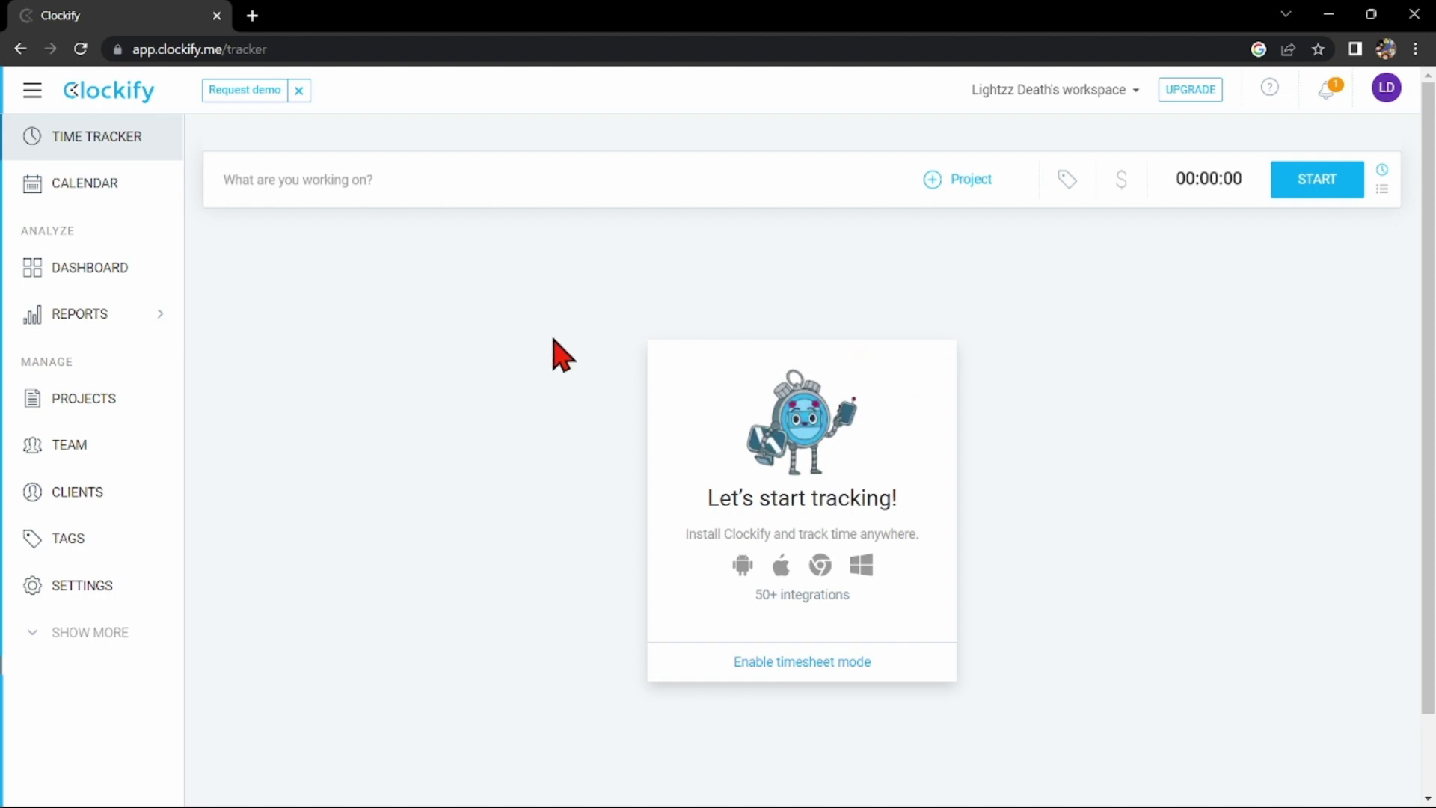
- Go to the Projects list and open the Editing project's actions menu
left_click(106, 399)
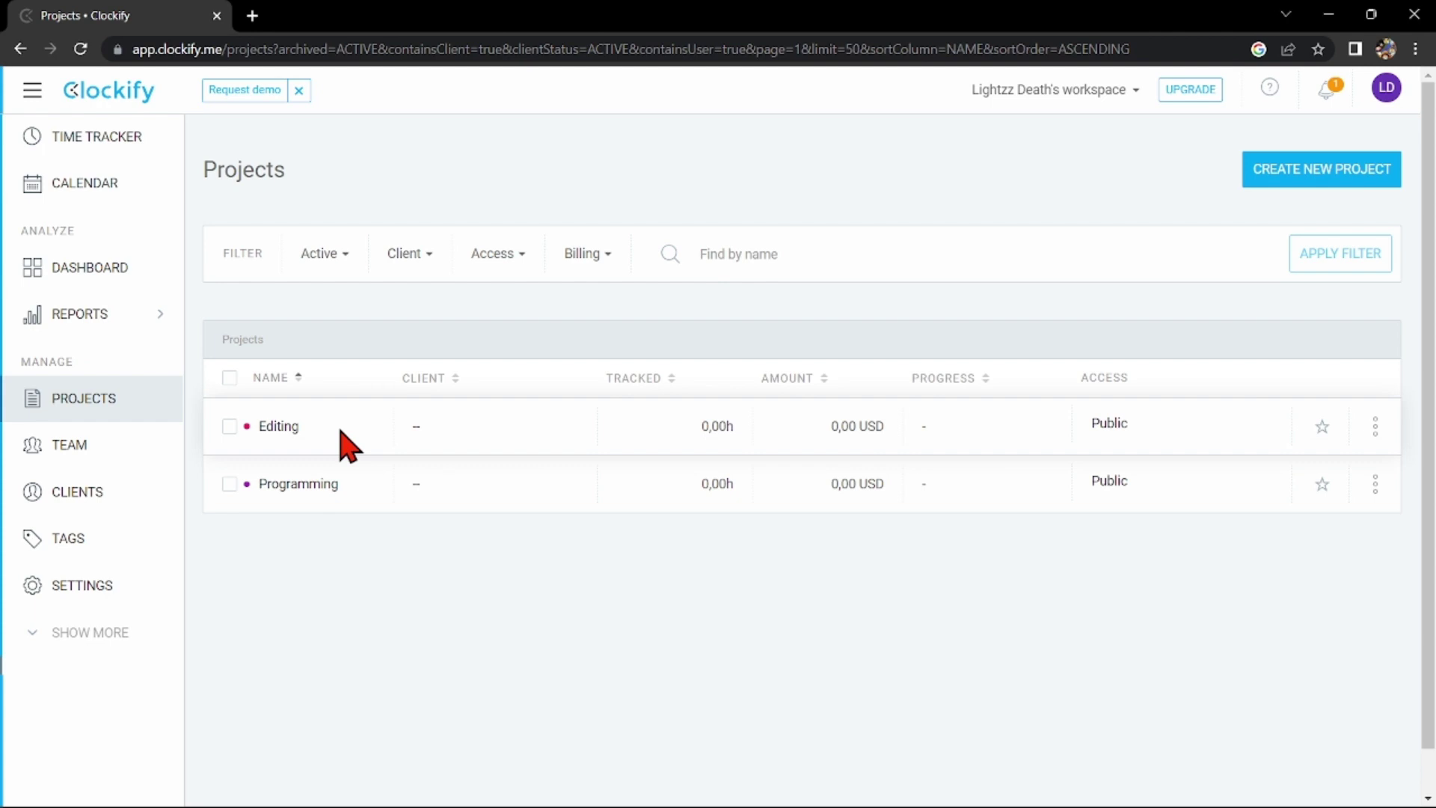
left_click(1377, 429)
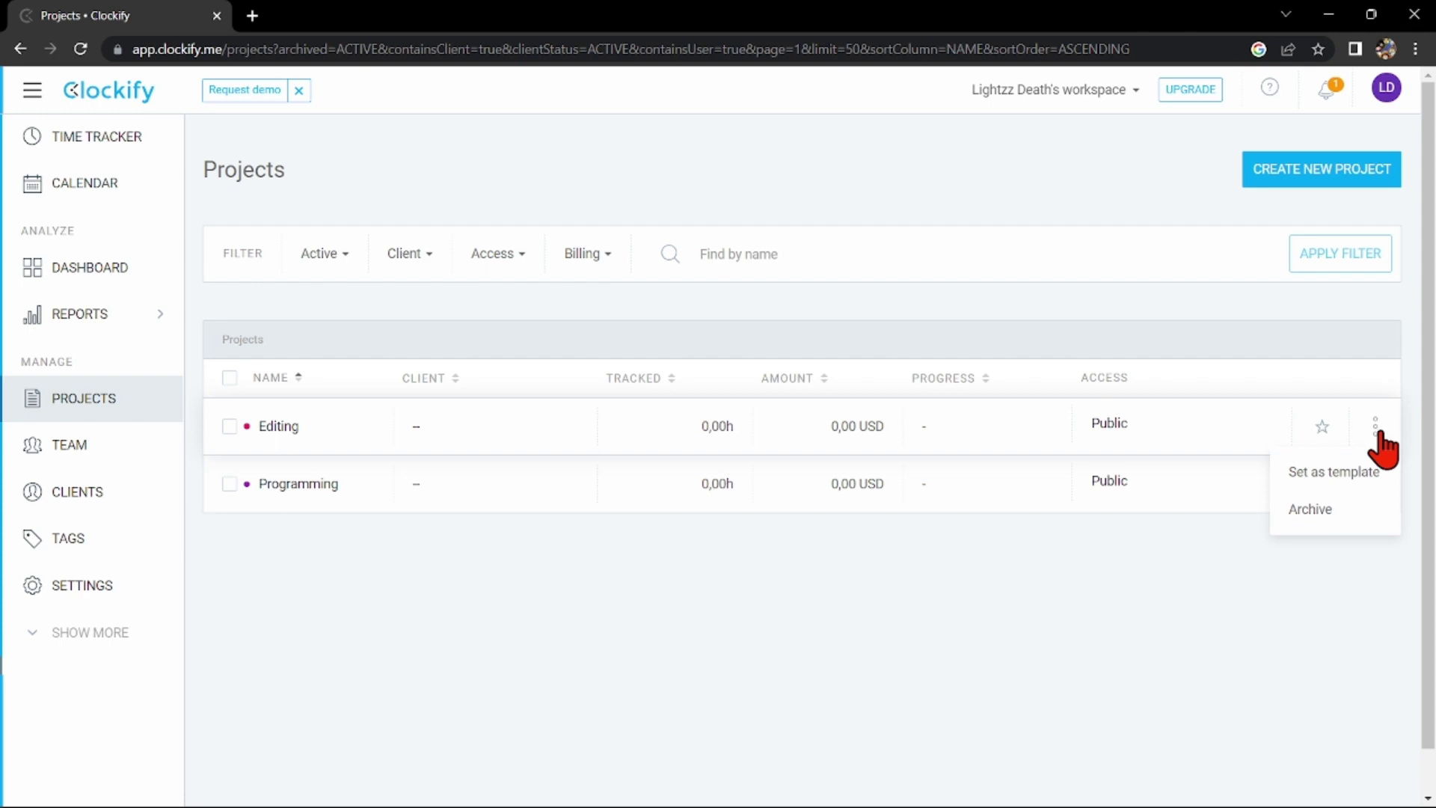
- Archive the Editing project and open its actions menu again
left_click(1351, 511)
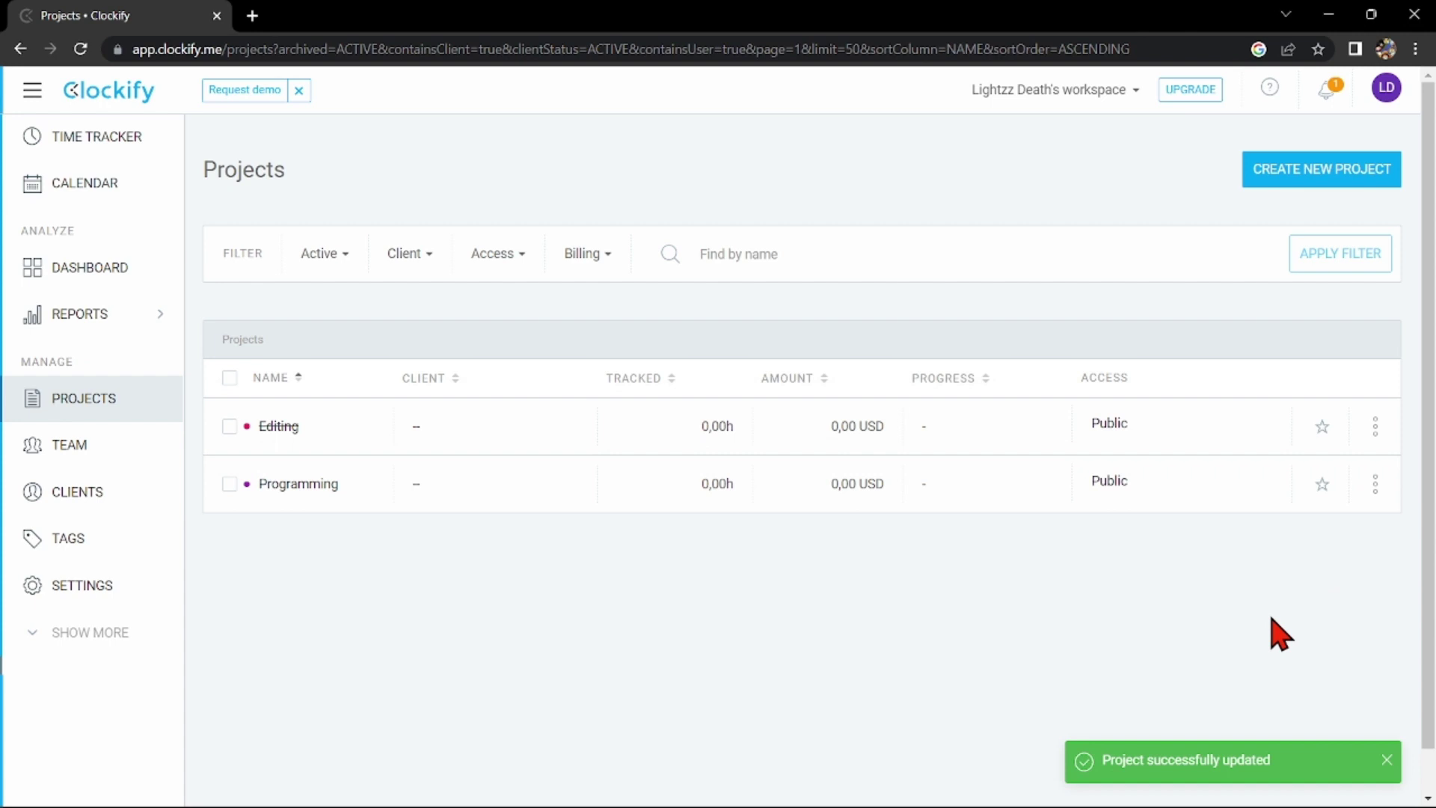
left_click(1375, 428)
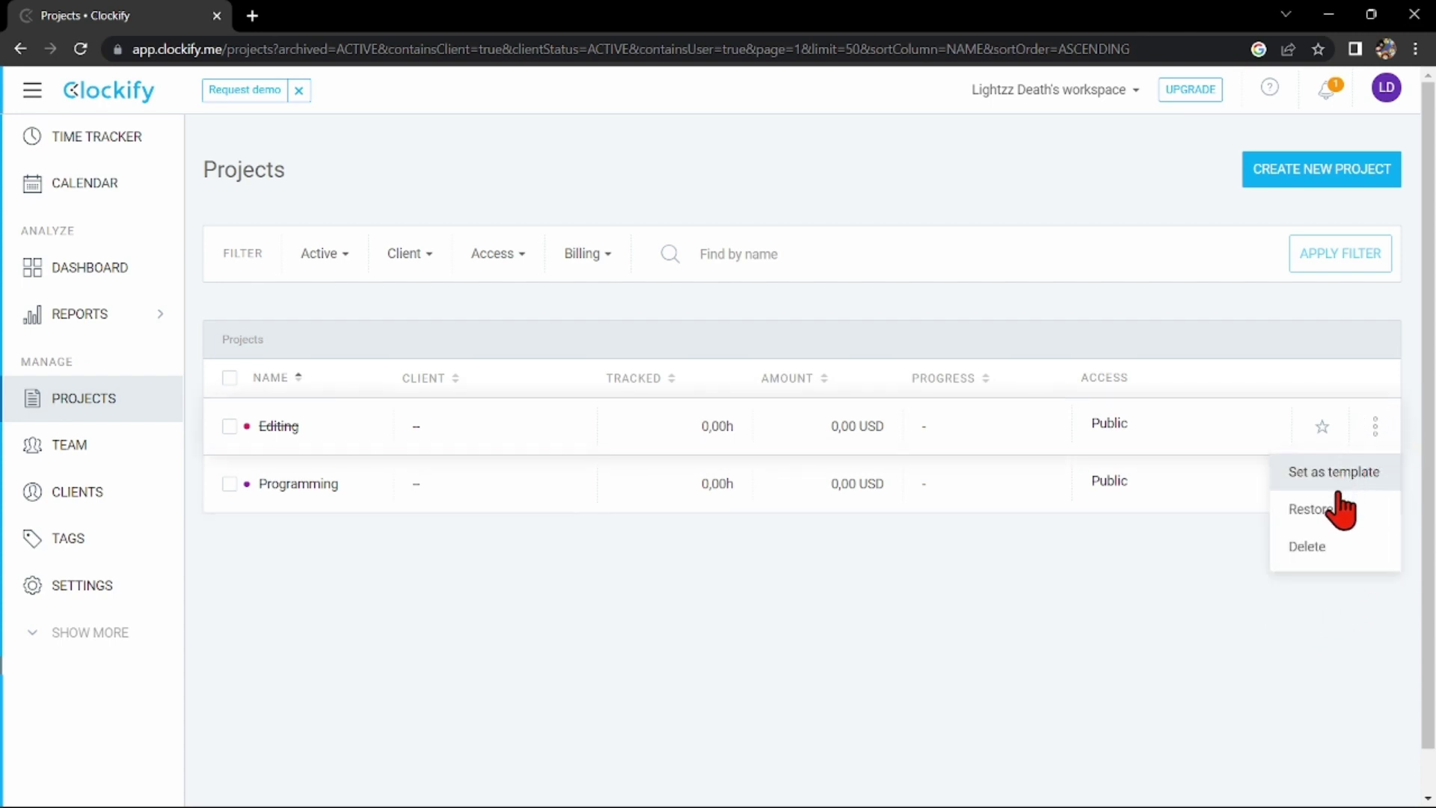
- Delete the archived Editing project and confirm the permanent deletion
left_click(1336, 548)
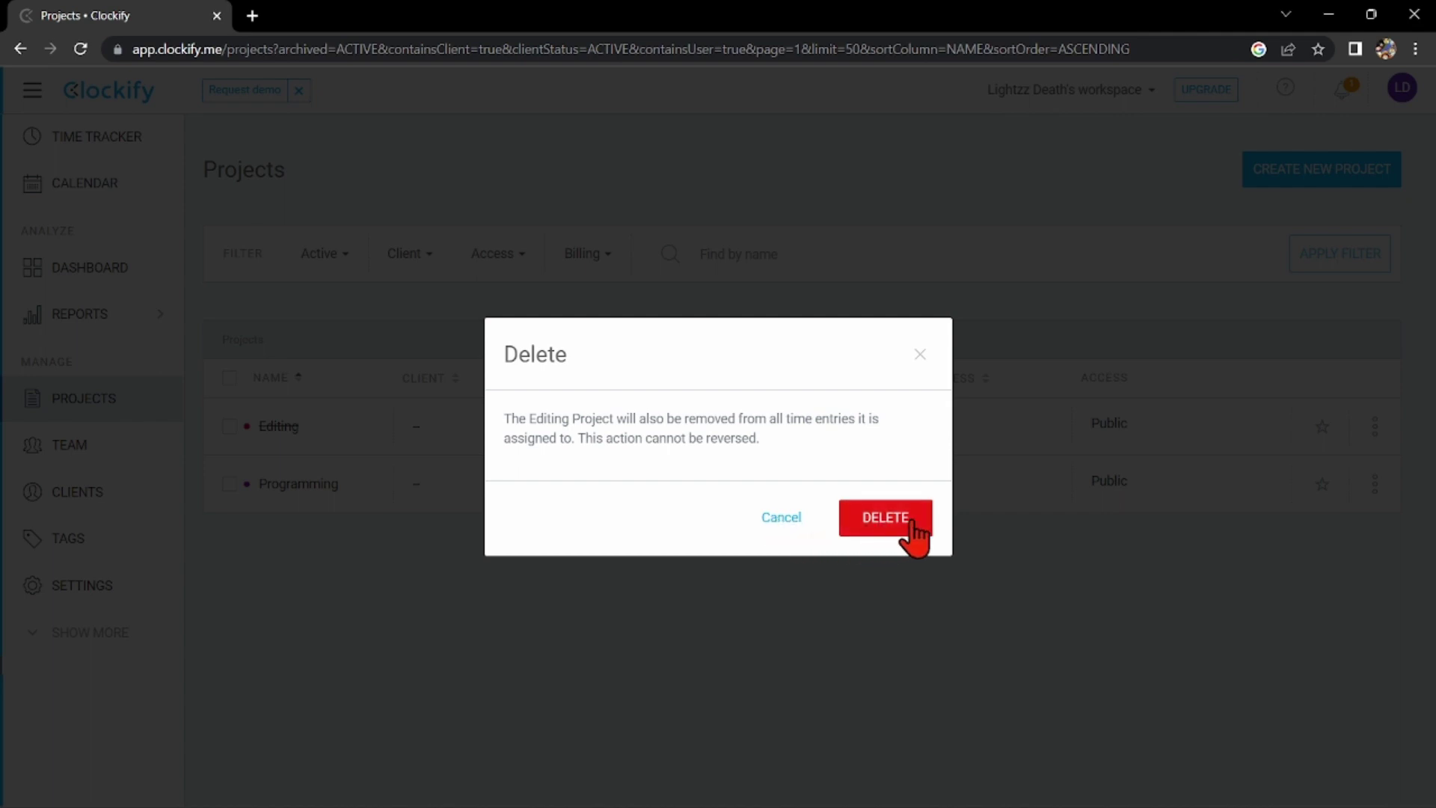
left_click(913, 525)
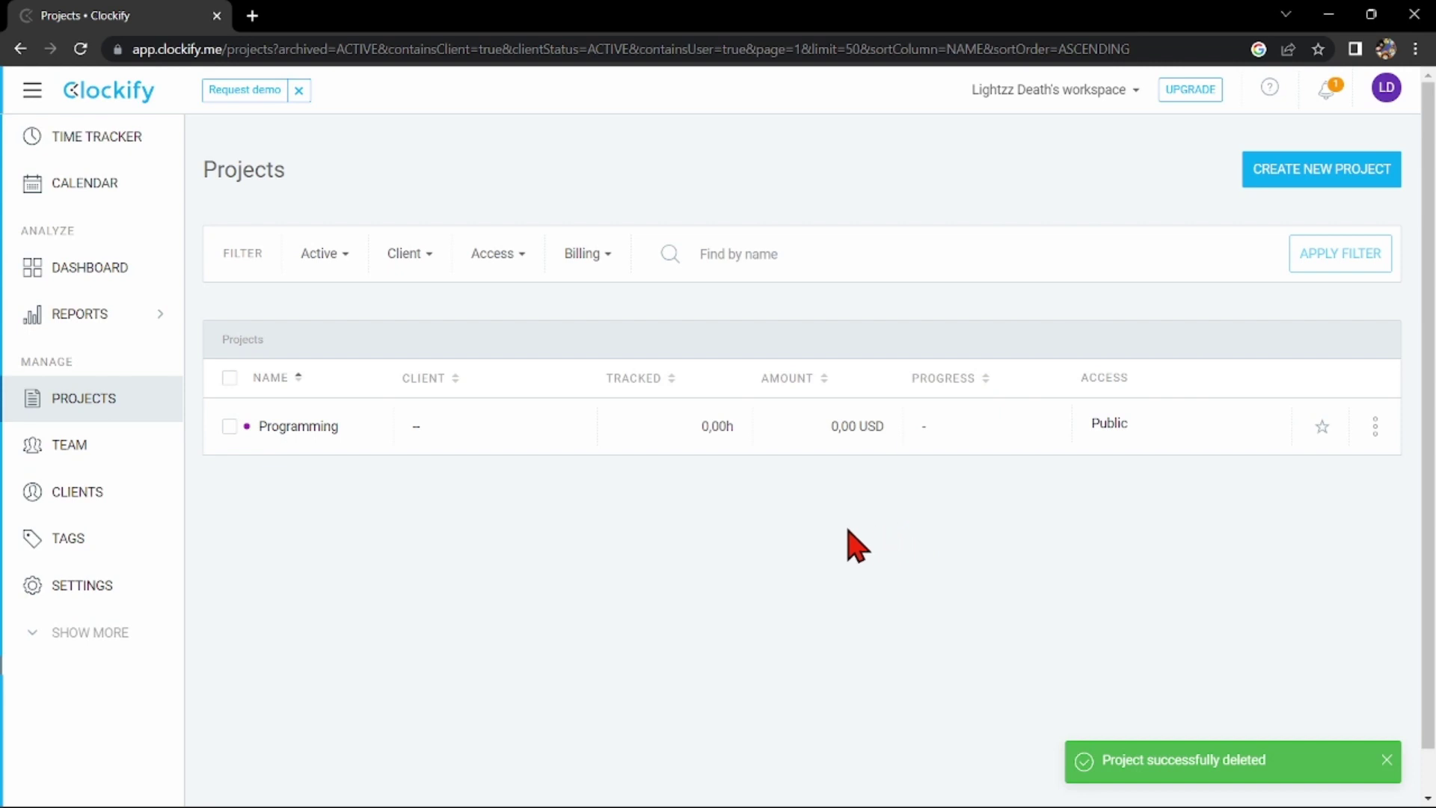